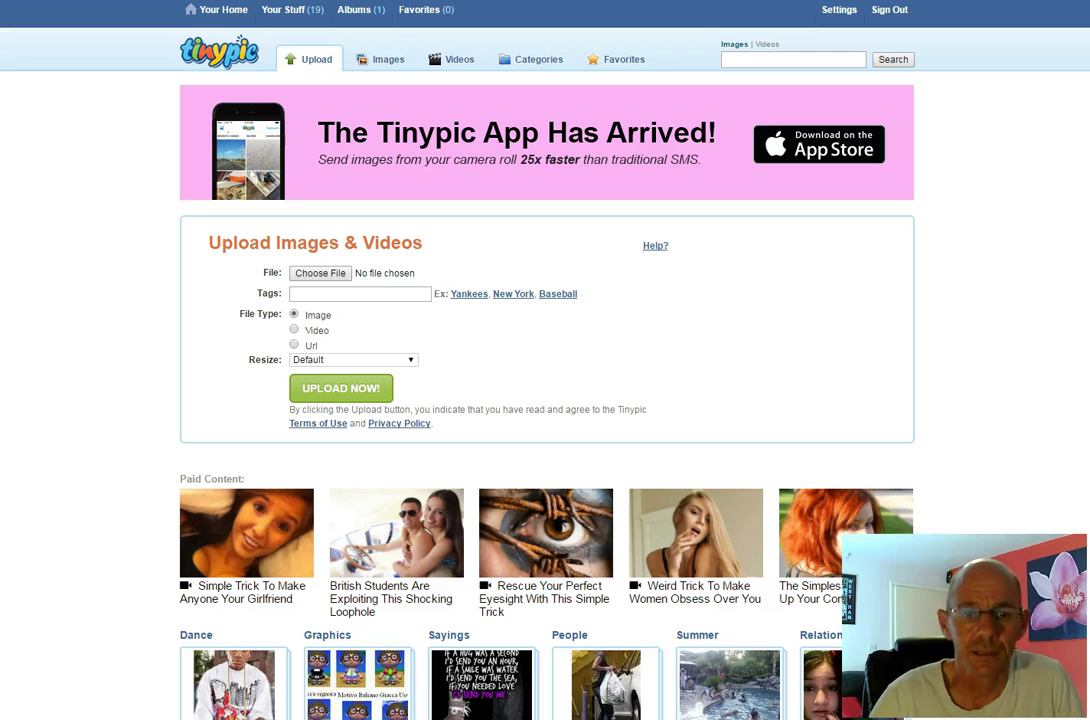
# - Open the 'So Let Me Ask YOU Something!' image page from the Your Stuff gallery
pyautogui.click(72, 408)
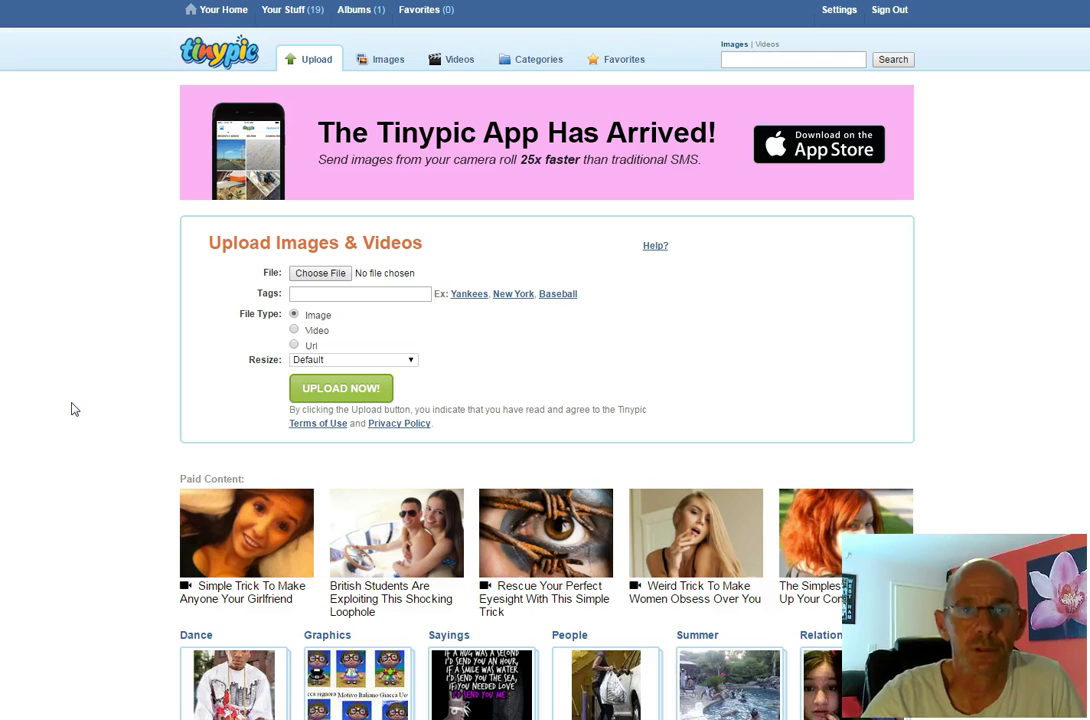
pyautogui.click(90, 410)
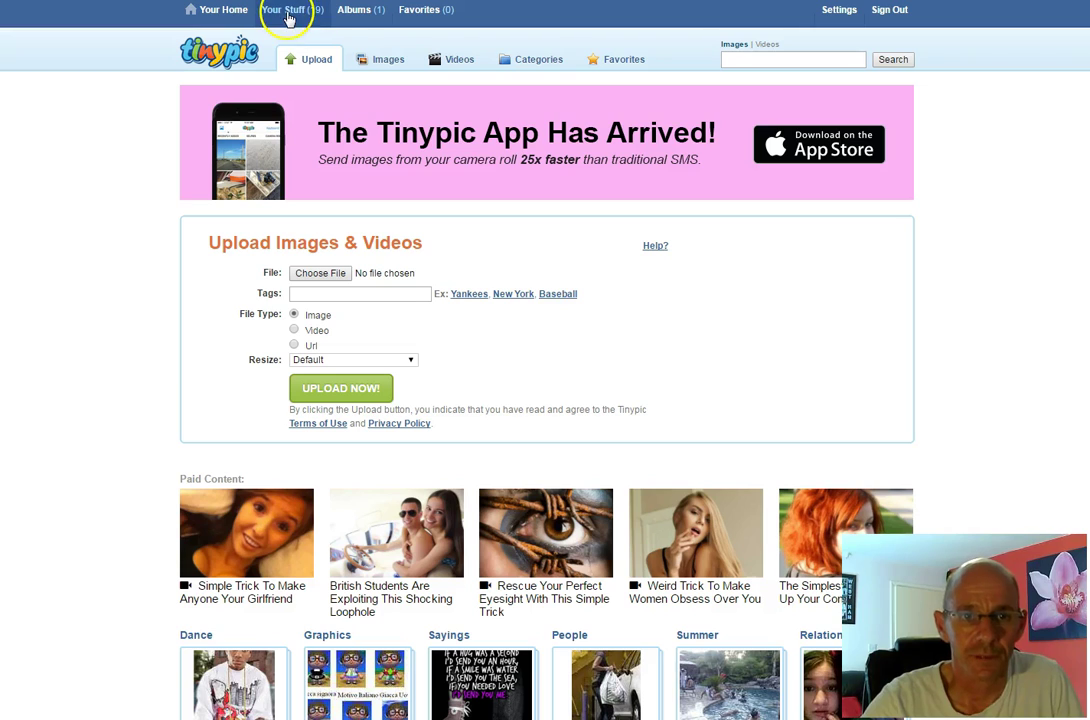
pyautogui.click(290, 12)
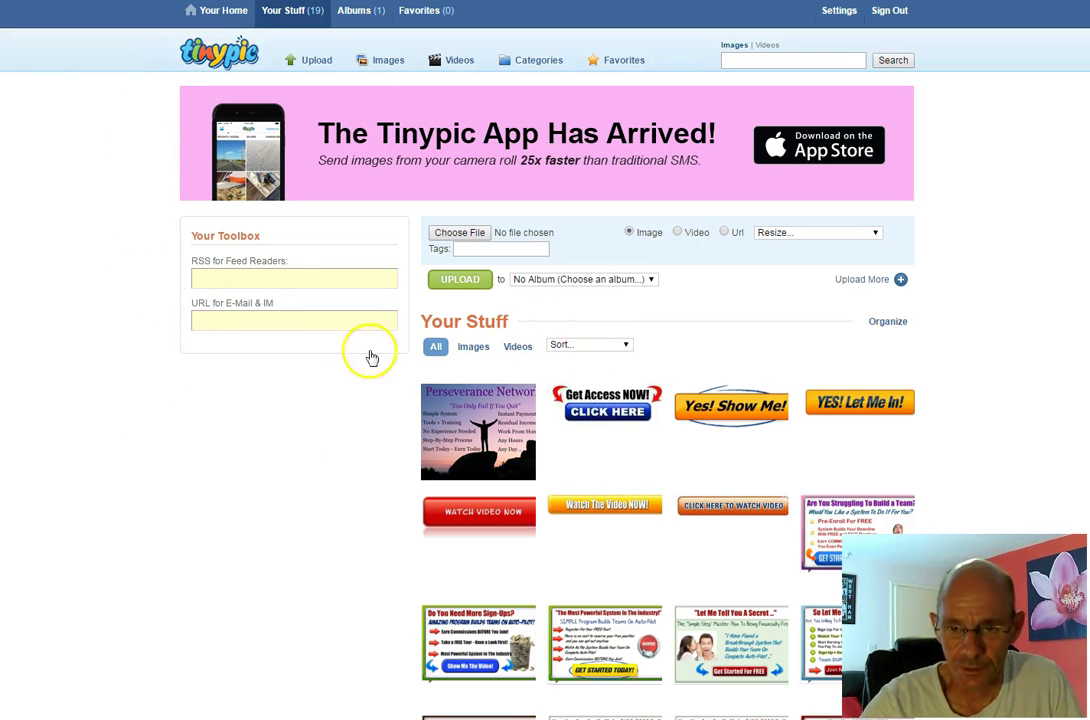
pyautogui.scroll(-3, 573, 398)
pyautogui.scroll(-2, 573, 398)
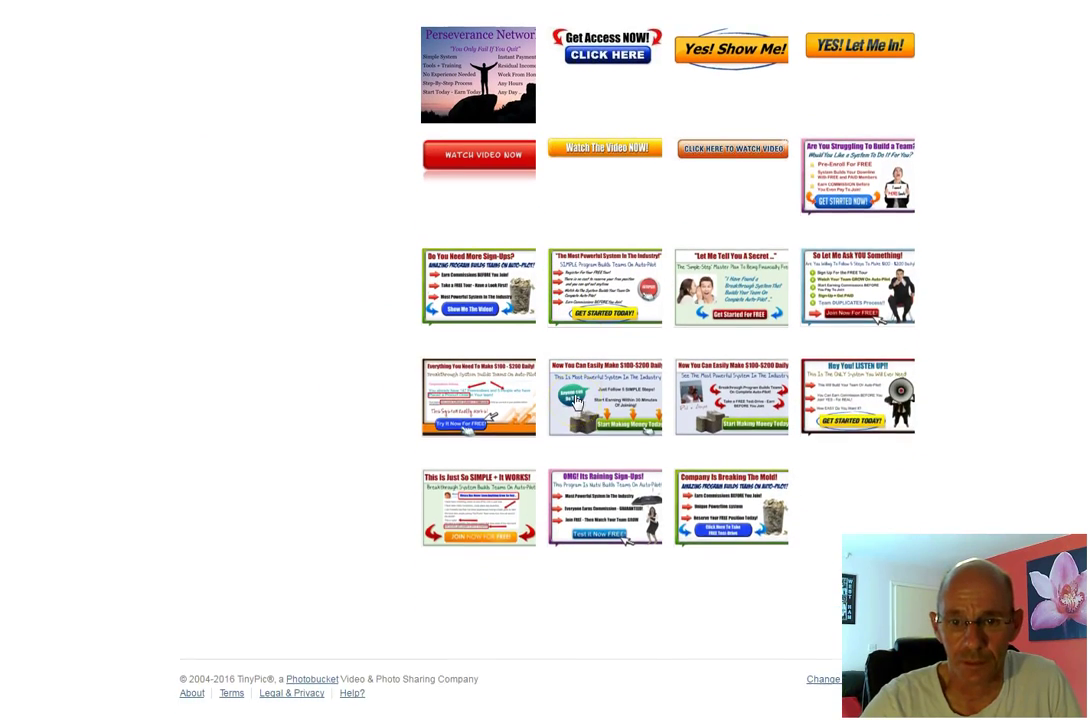
pyautogui.scroll(1, 561, 405)
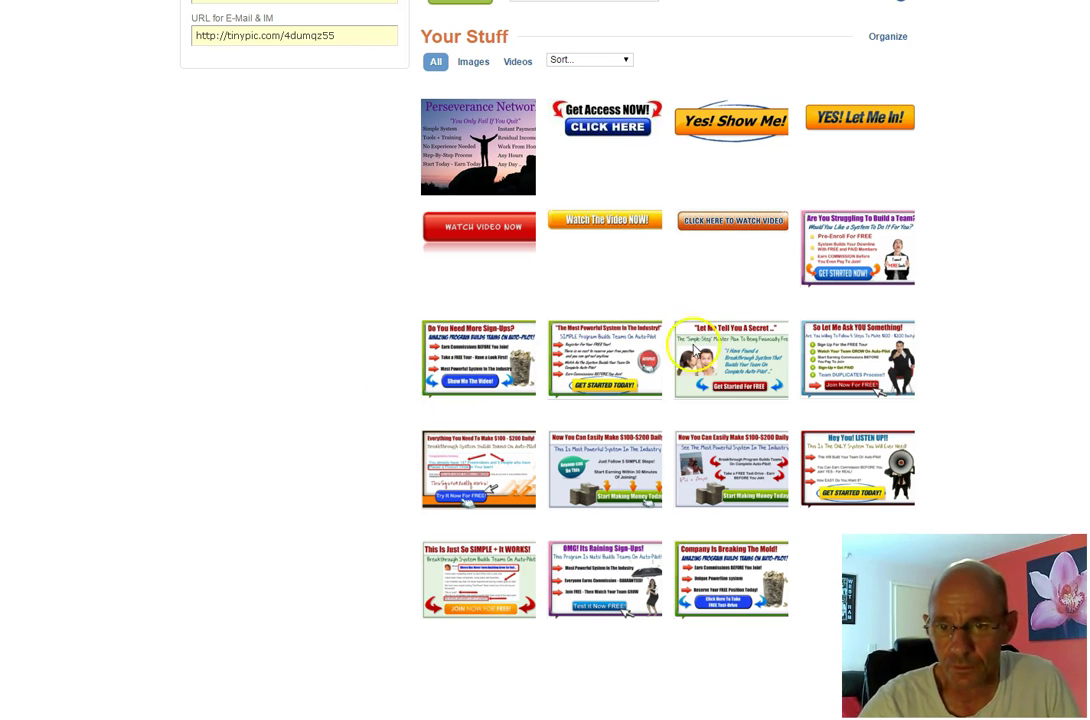
pyautogui.click(858, 365)
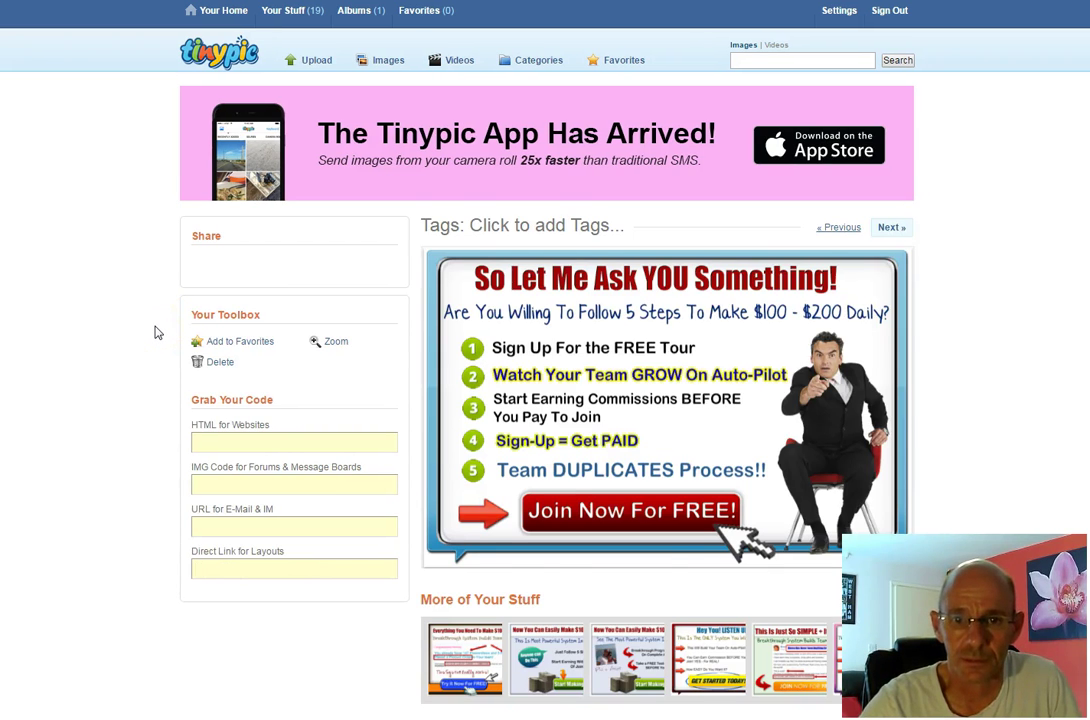
# - Copy the HTML for Websites code of the rw5kza.jpg image to the clipboard
pyautogui.scroll(-3, 155, 332)
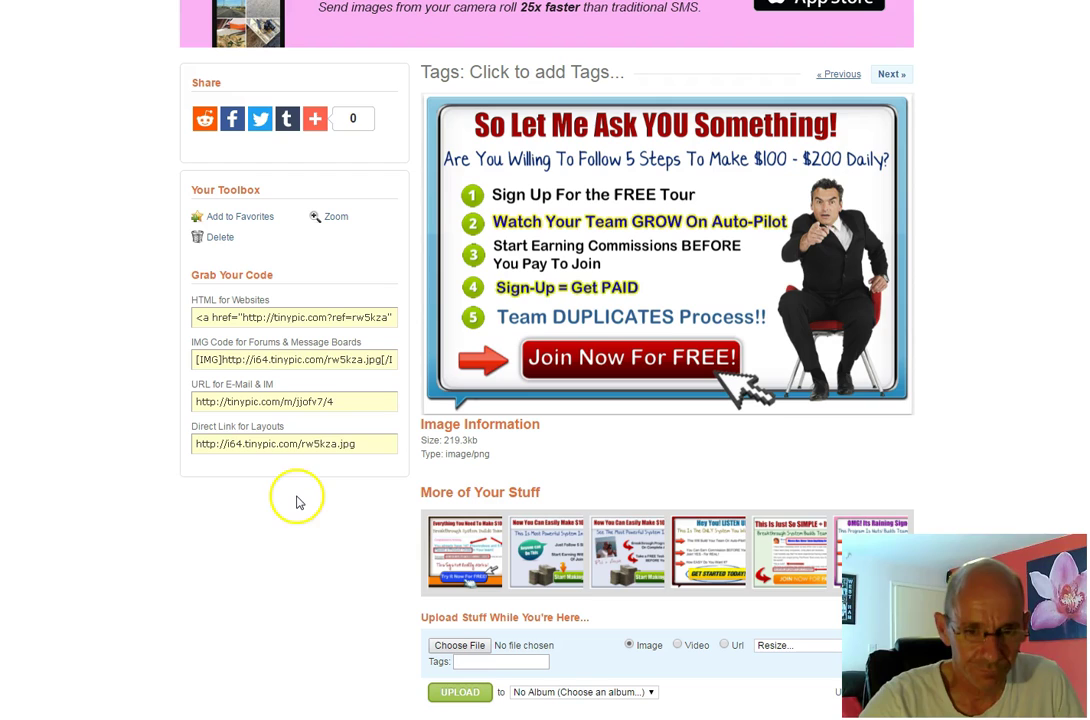
pyautogui.click(250, 317)
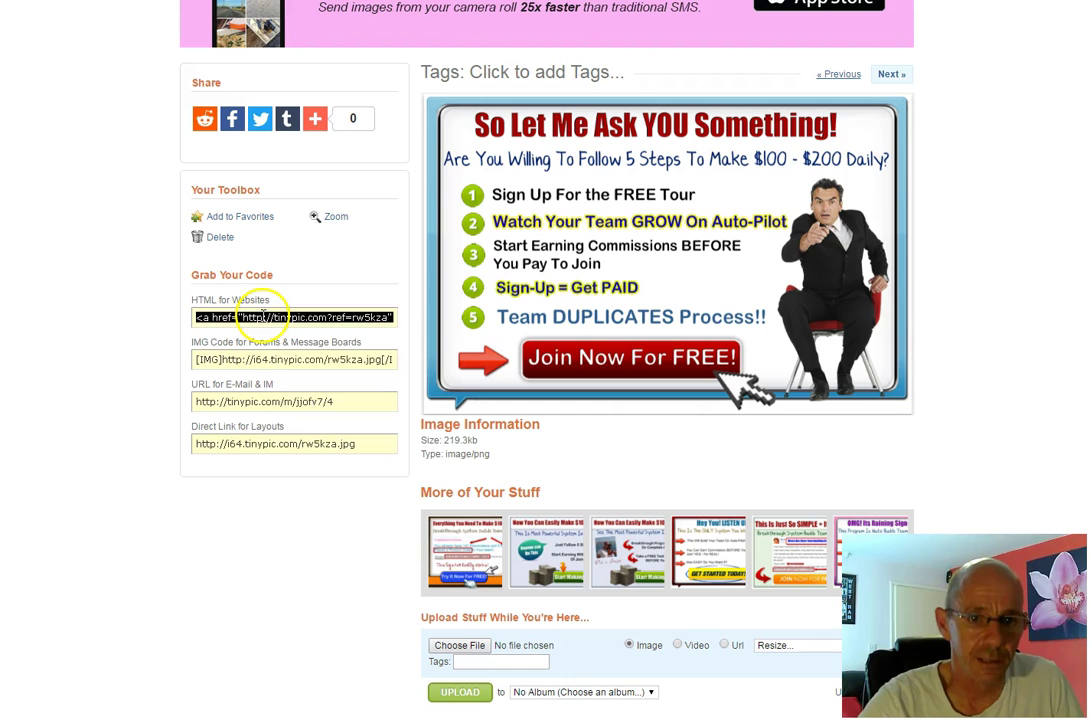
pyautogui.rightClick(263, 315)
pyautogui.click(307, 346)
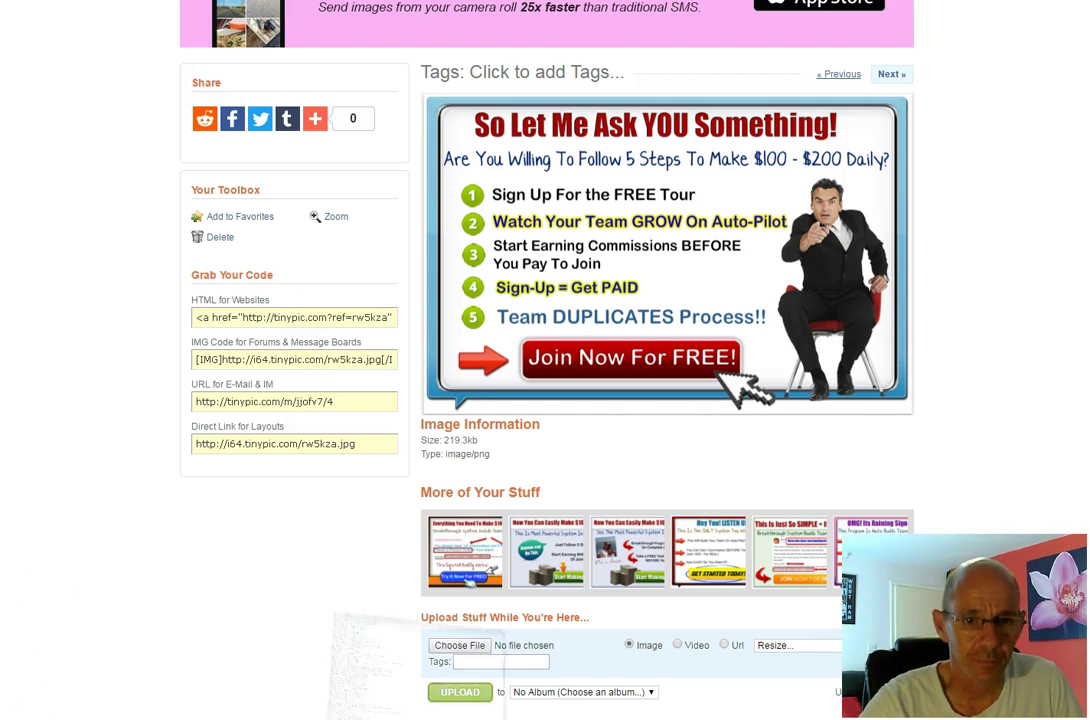
# - Close the old keyword-list Notepad without saving
pyautogui.hotkey('alt', 'Tab')
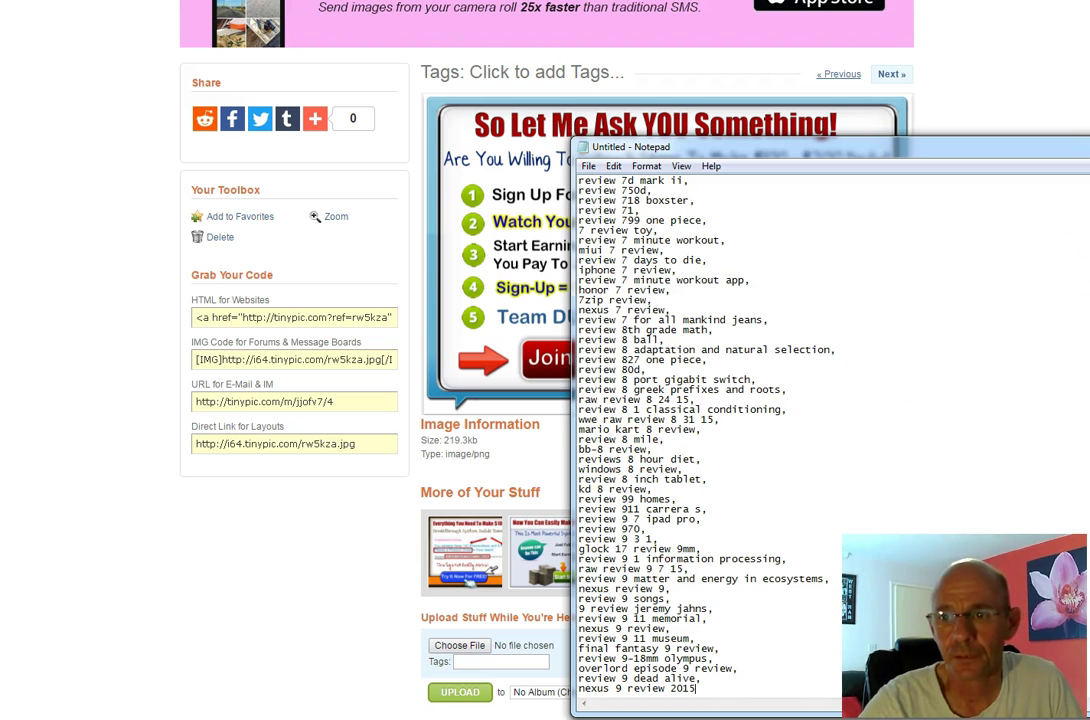
pyautogui.hotkey('alt', 'F4')
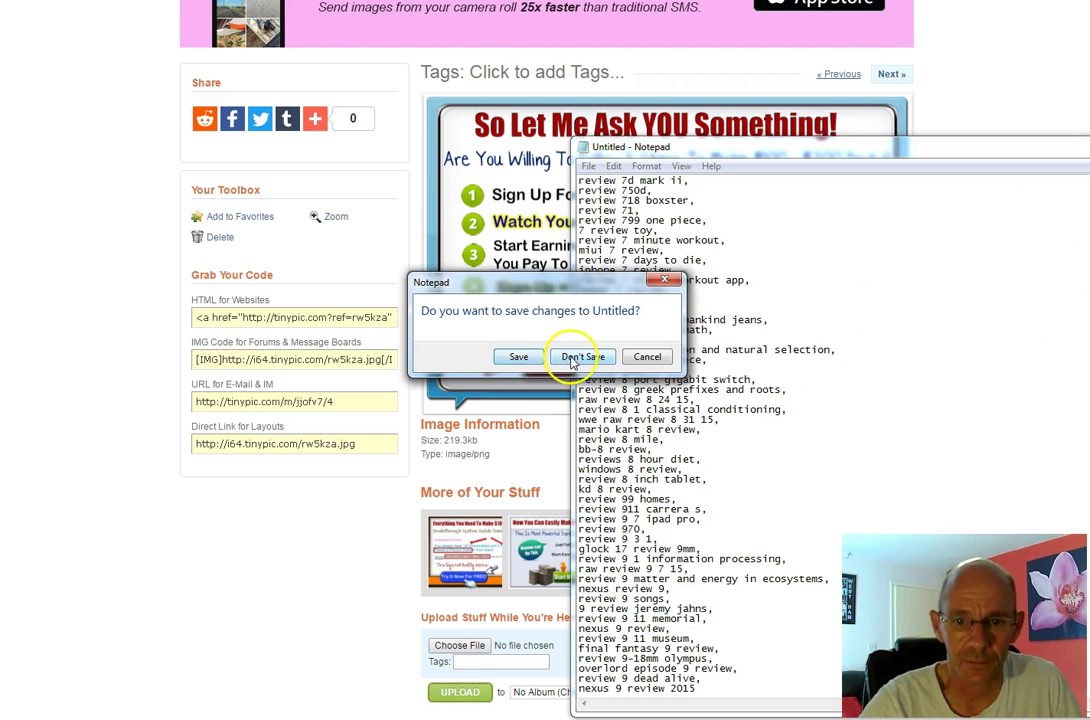
pyautogui.click(583, 357)
# - Paste the Tinypic HTML link code into a new blank Notepad note
pyautogui.press('super')
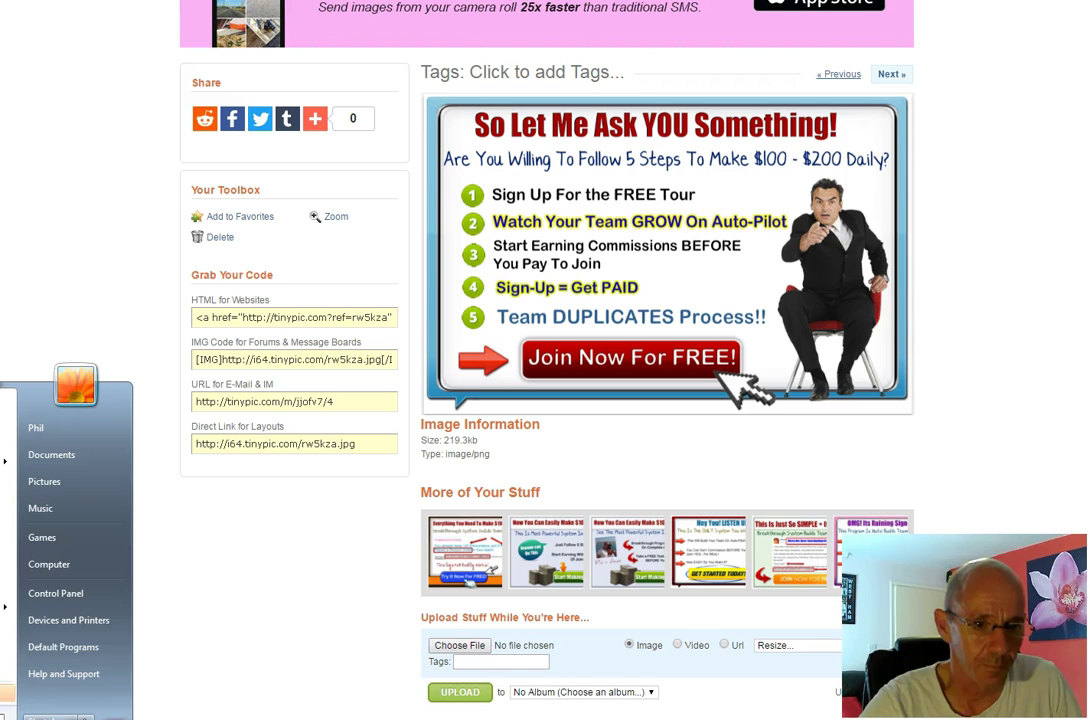
pyautogui.click(7, 418)
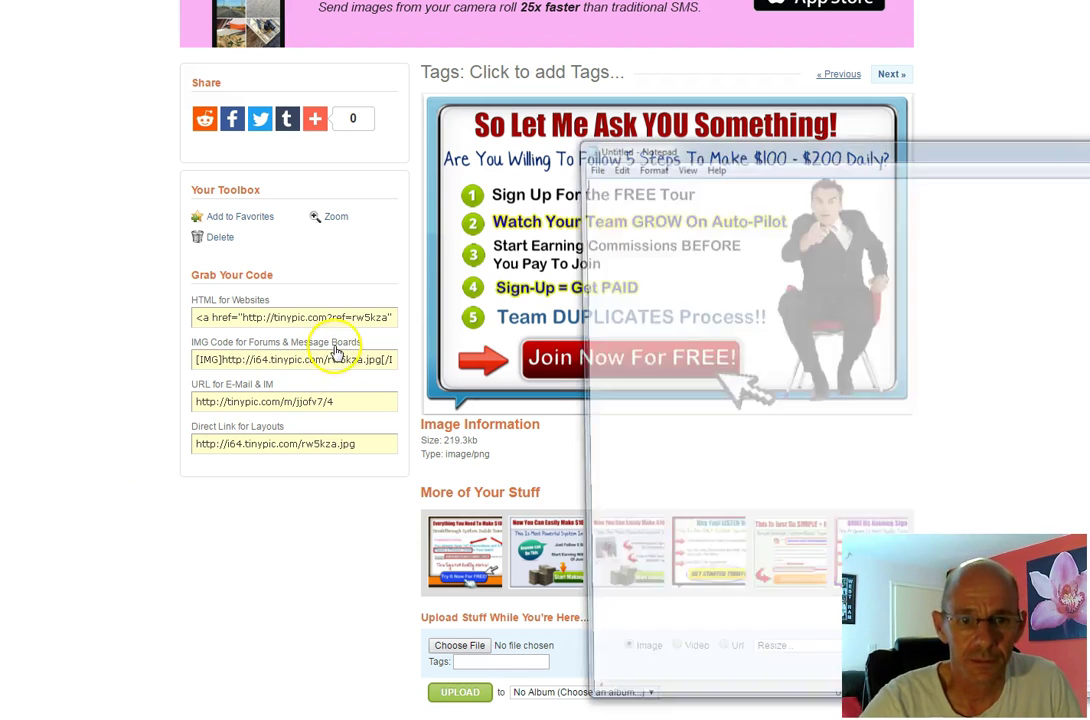
pyautogui.moveTo(762, 151); pyautogui.dragTo(616, 151)
pyautogui.rightClick(622, 225)
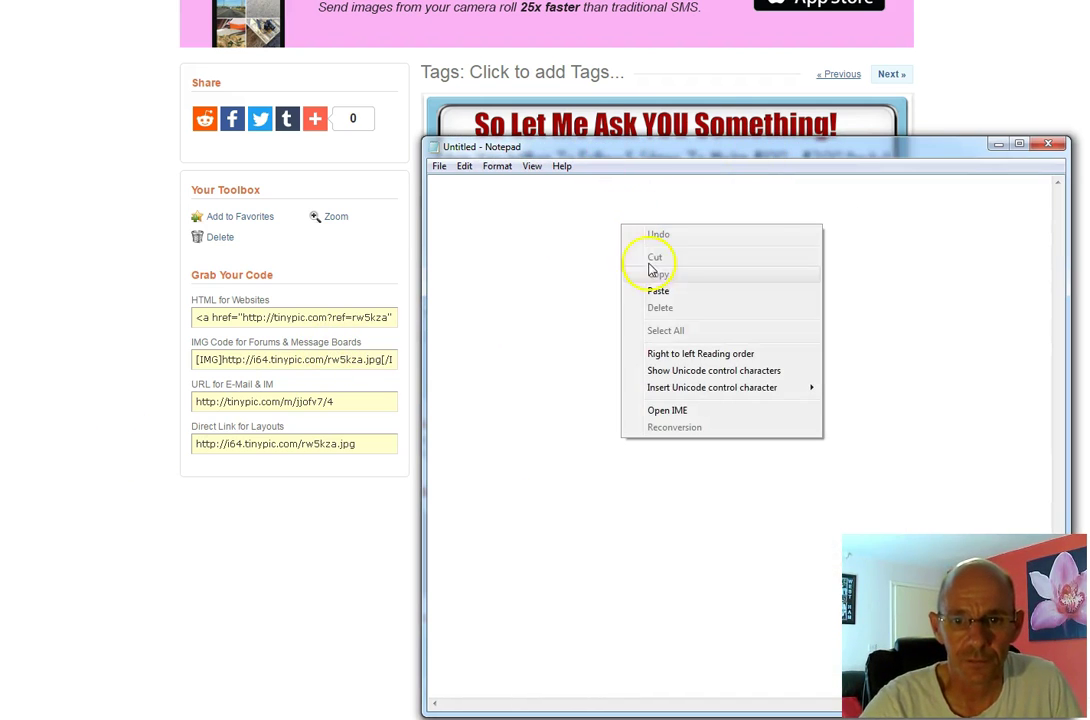
pyautogui.click(657, 290)
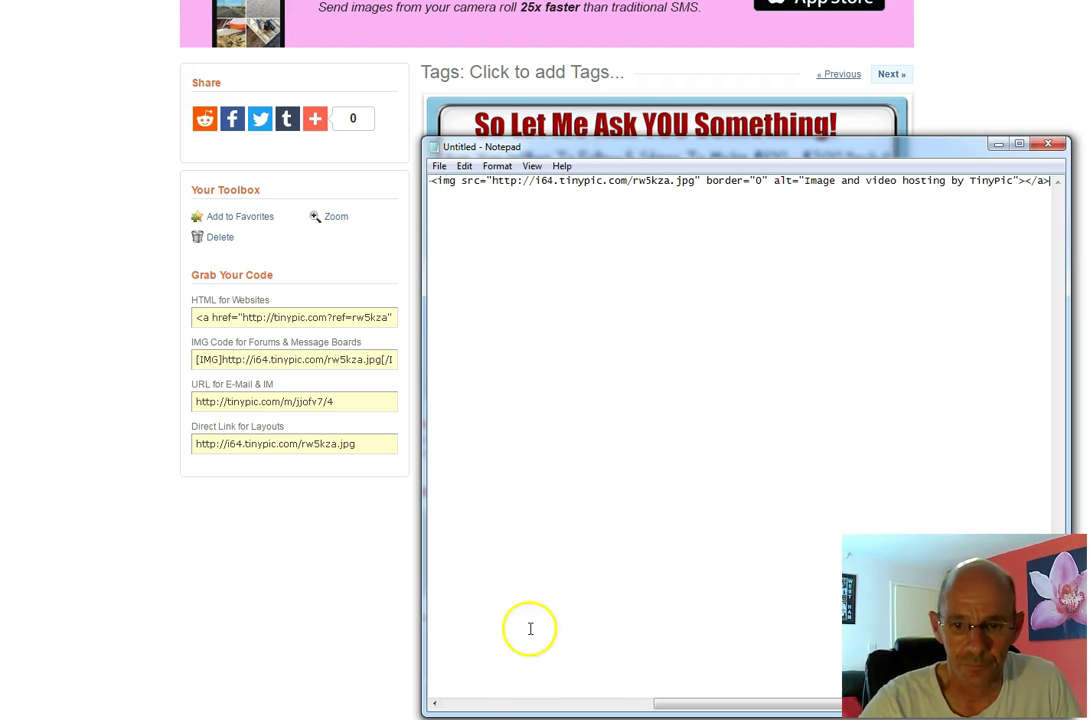
pyautogui.moveTo(662, 705); pyautogui.dragTo(441, 705)
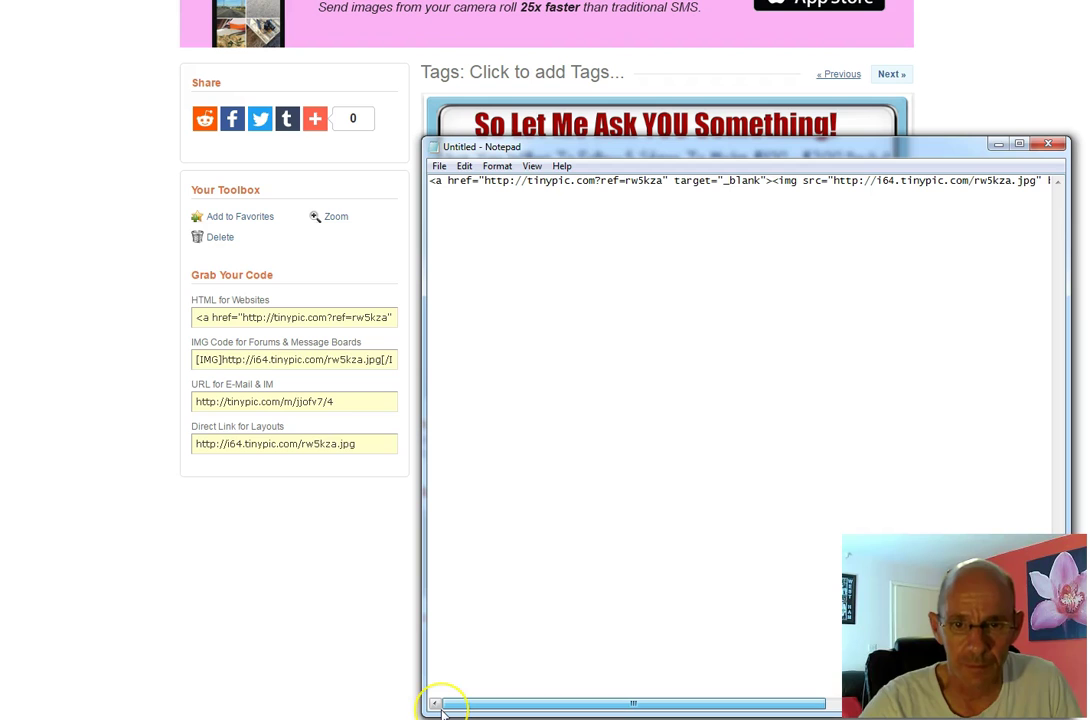
pyautogui.moveTo(455, 703)
pyautogui.mouseDown()
pyautogui.moveTo(670, 703)
pyautogui.moveTo(450, 706)
pyautogui.mouseUp()
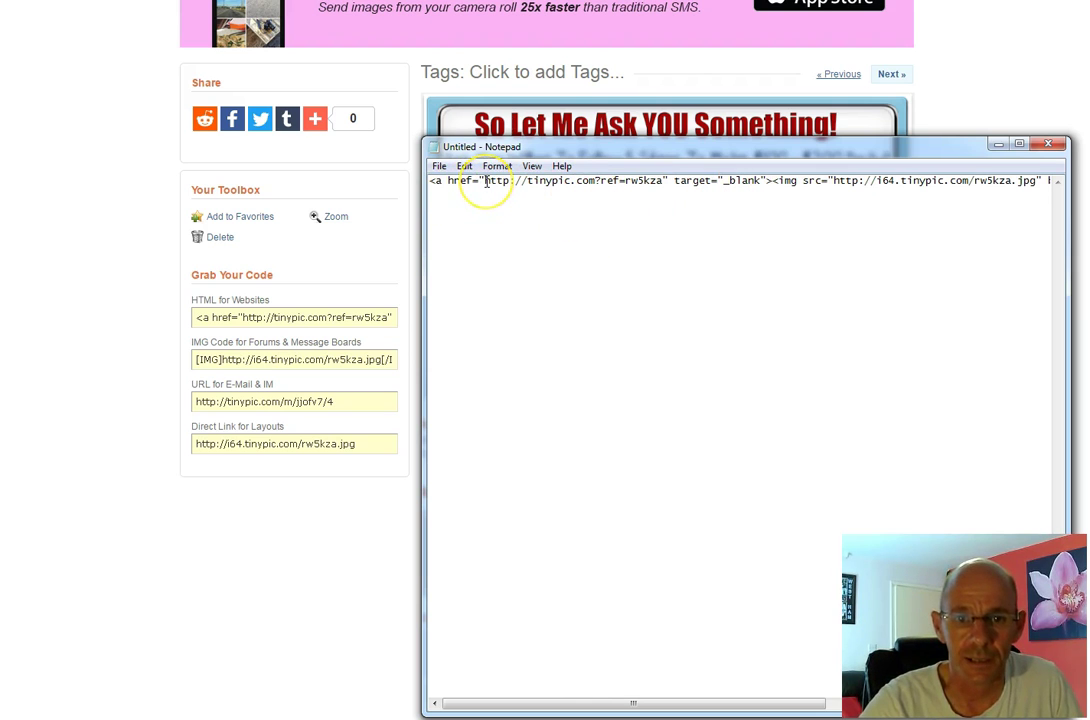
# - Replace tinypic.com?ref=rw5kza in the href with the user's website domain, then minimize Notepad
pyautogui.moveTo(487, 180); pyautogui.dragTo(658, 180)
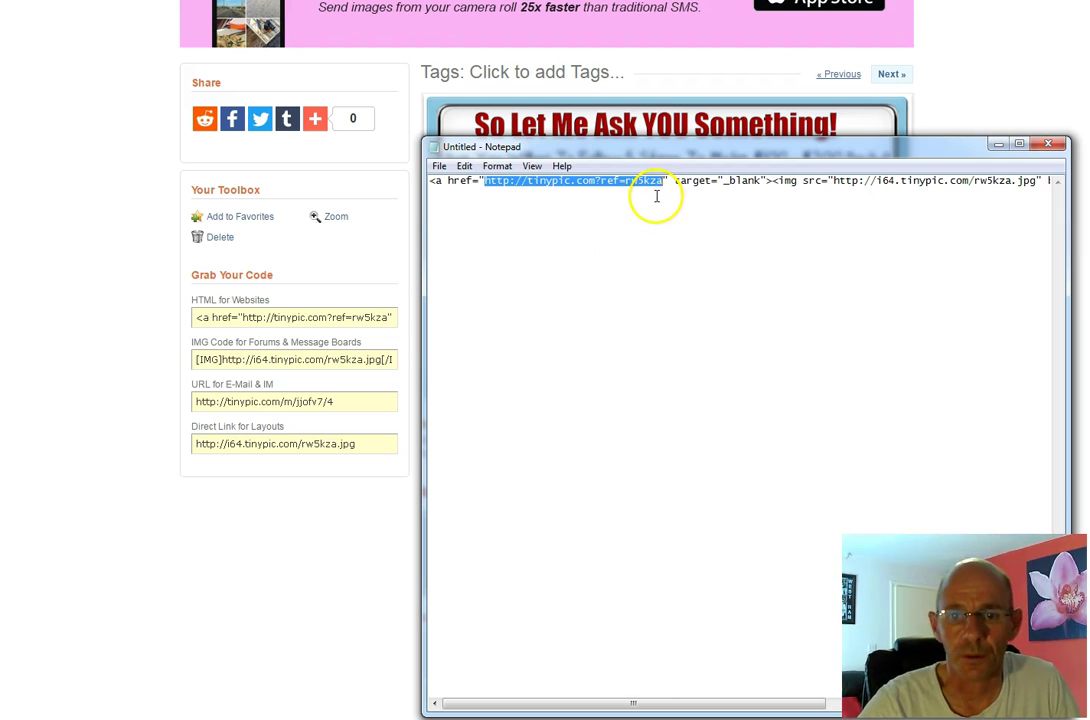
pyautogui.click(526, 192)
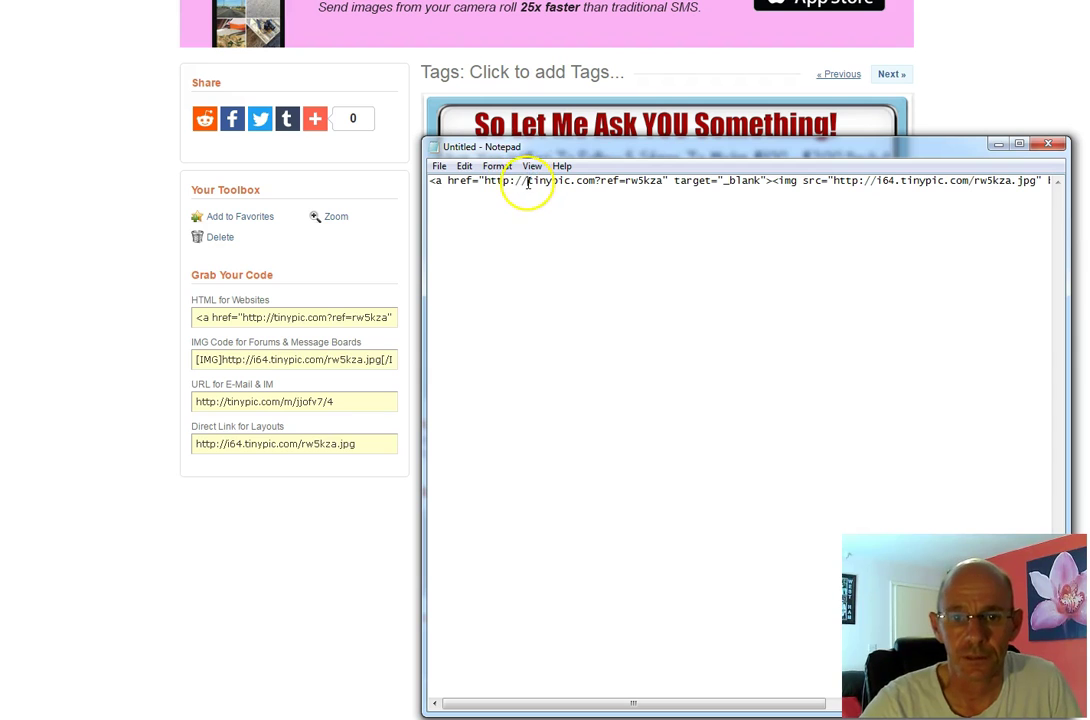
pyautogui.moveTo(529, 181); pyautogui.dragTo(657, 183)
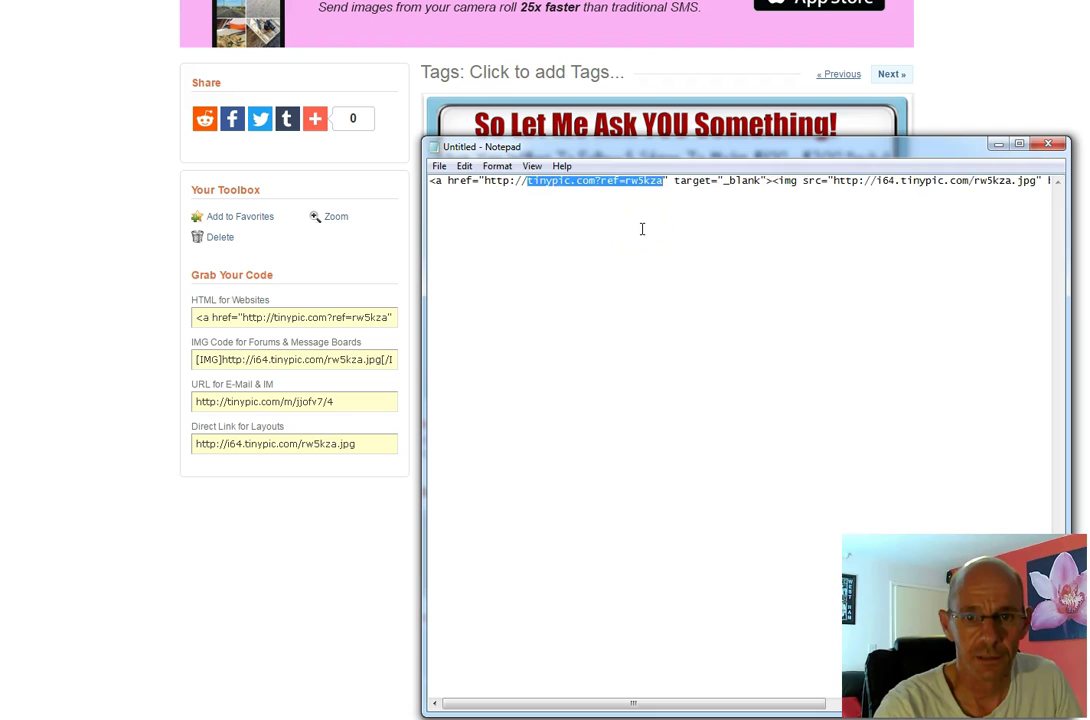
pyautogui.press('Delete')
pyautogui.write('philkent')
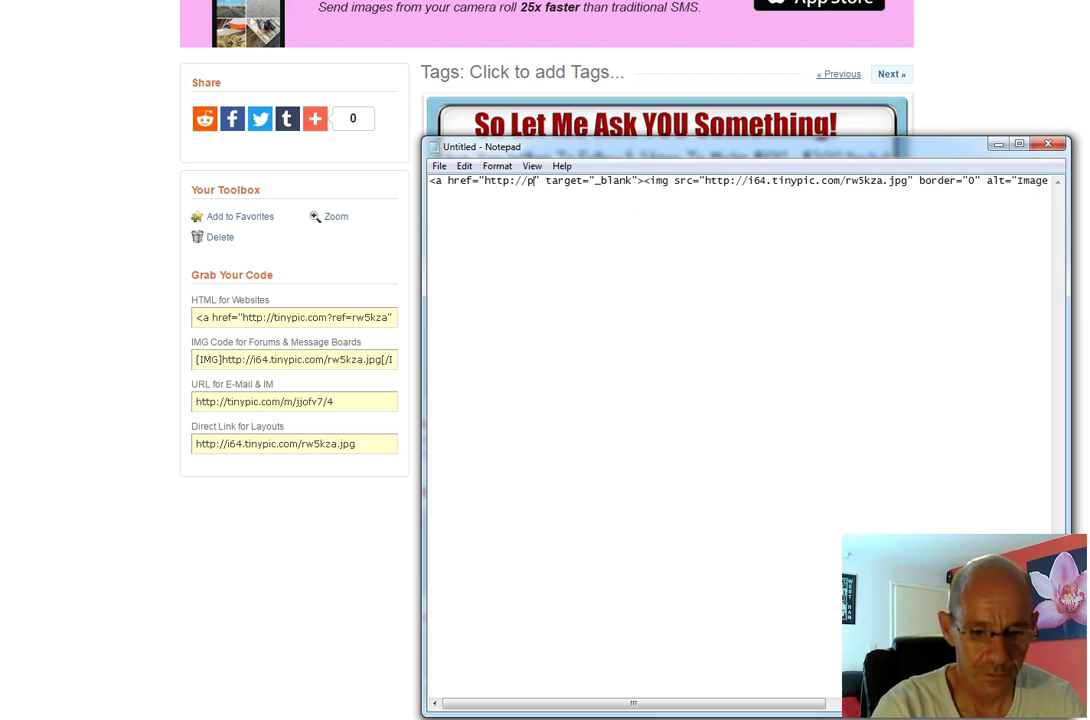
pyautogui.write('online')
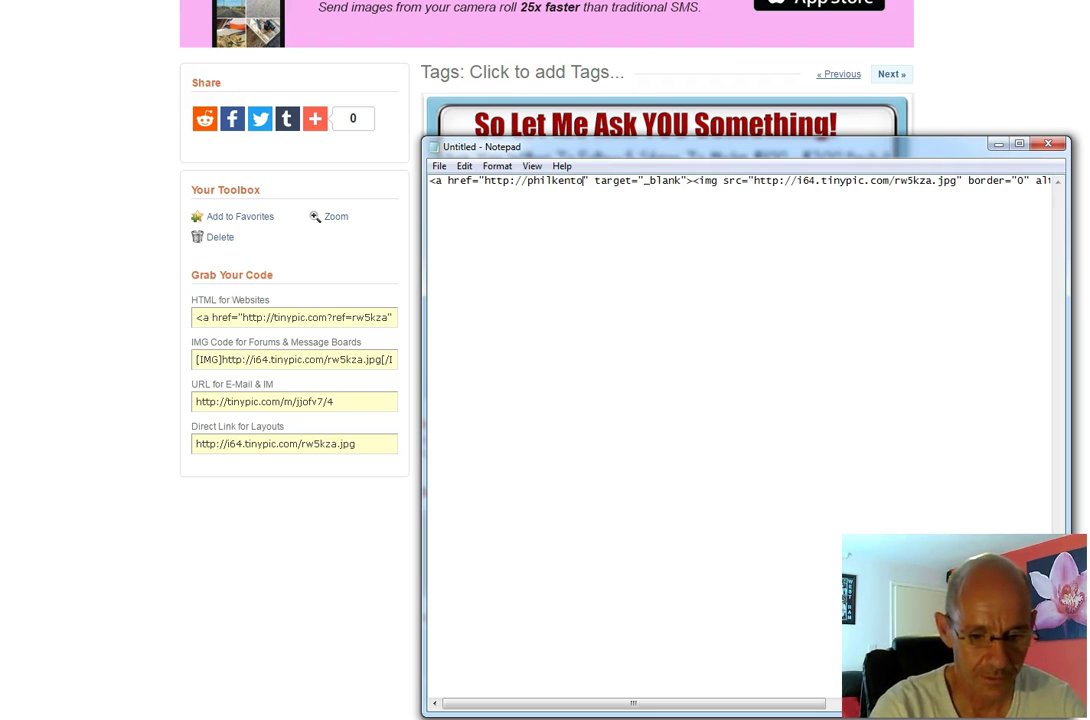
pyautogui.write('.com')
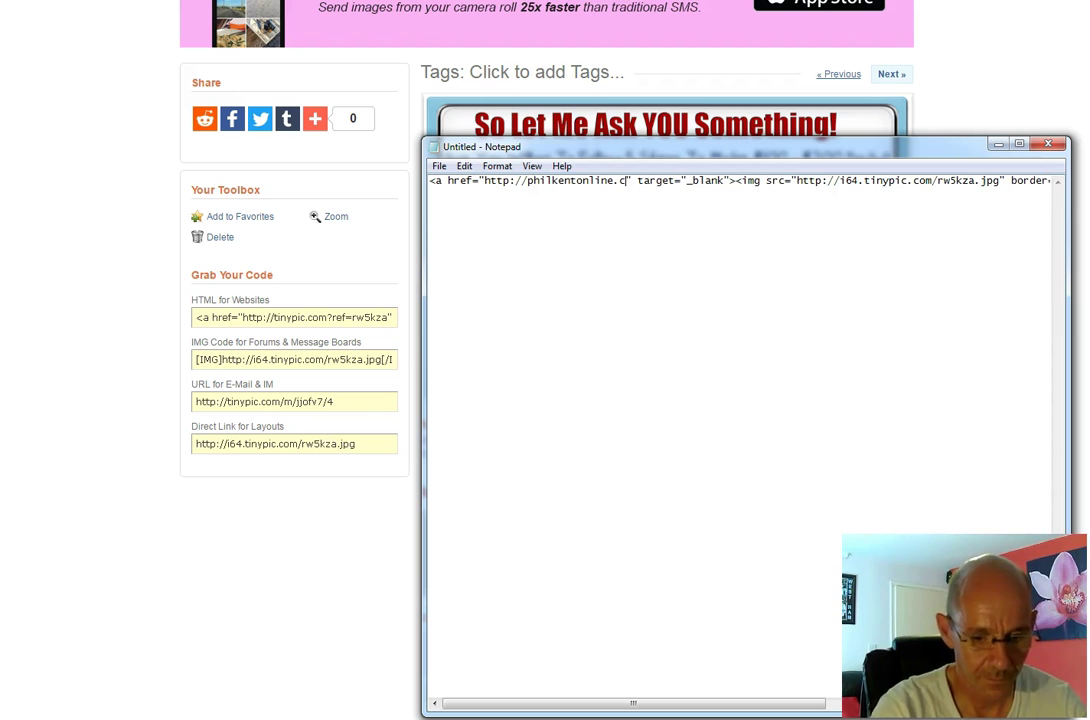
pyautogui.click(587, 252)
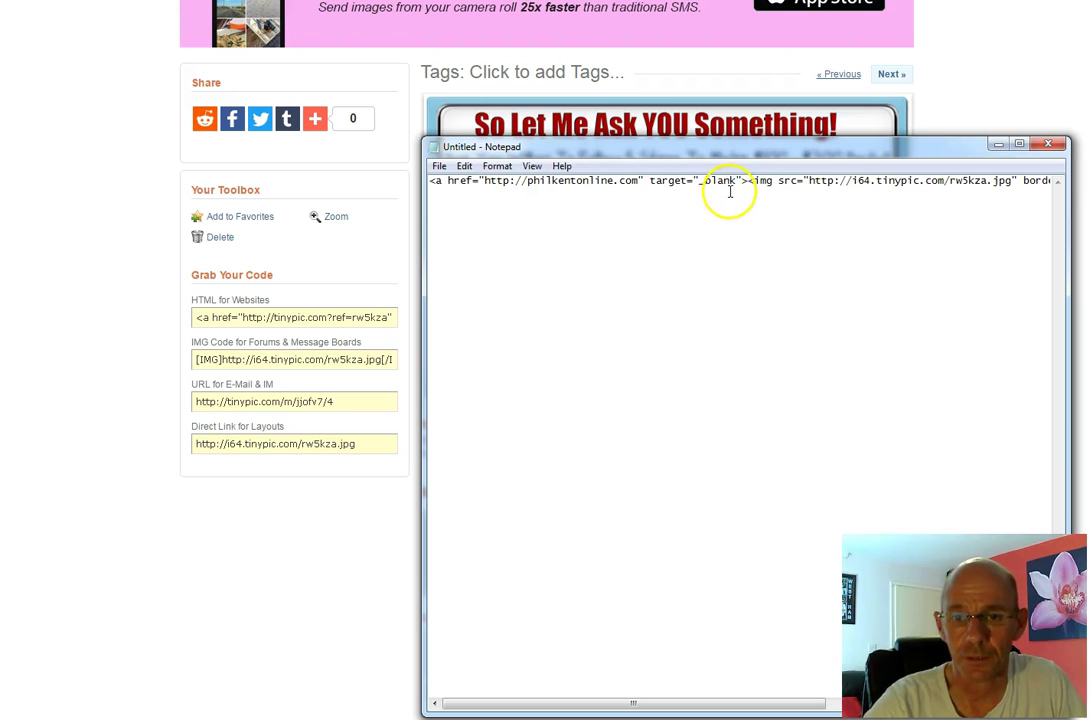
pyautogui.moveTo(652, 708); pyautogui.dragTo(822, 705)
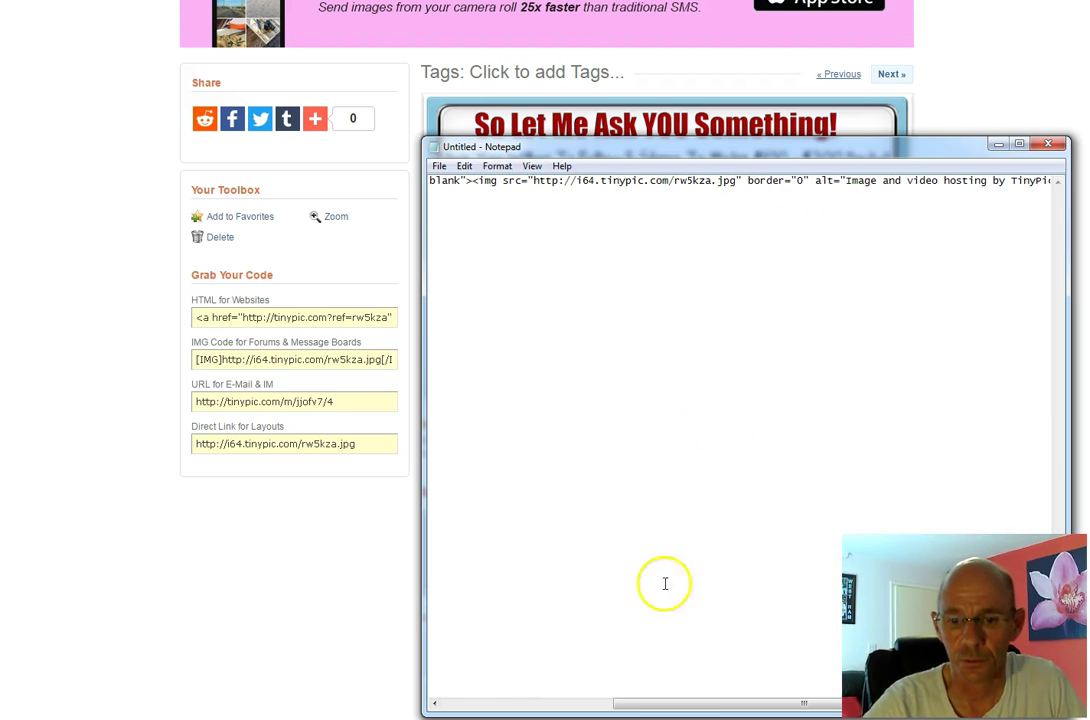
pyautogui.moveTo(669, 705); pyautogui.dragTo(740, 638)
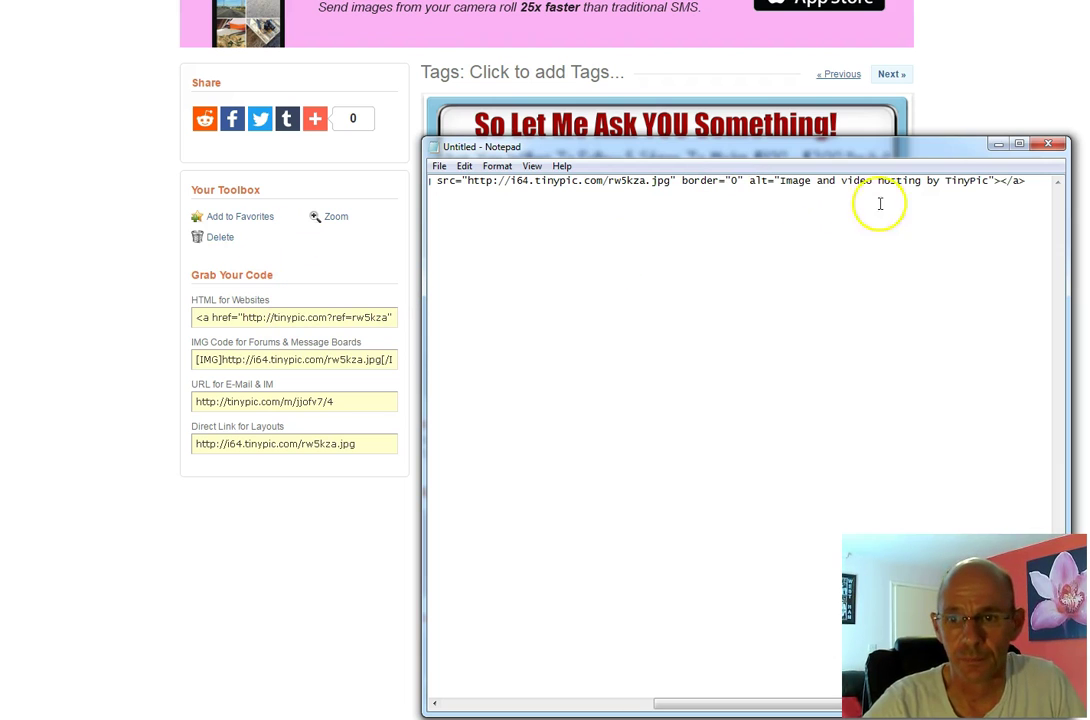
pyautogui.click(996, 144)
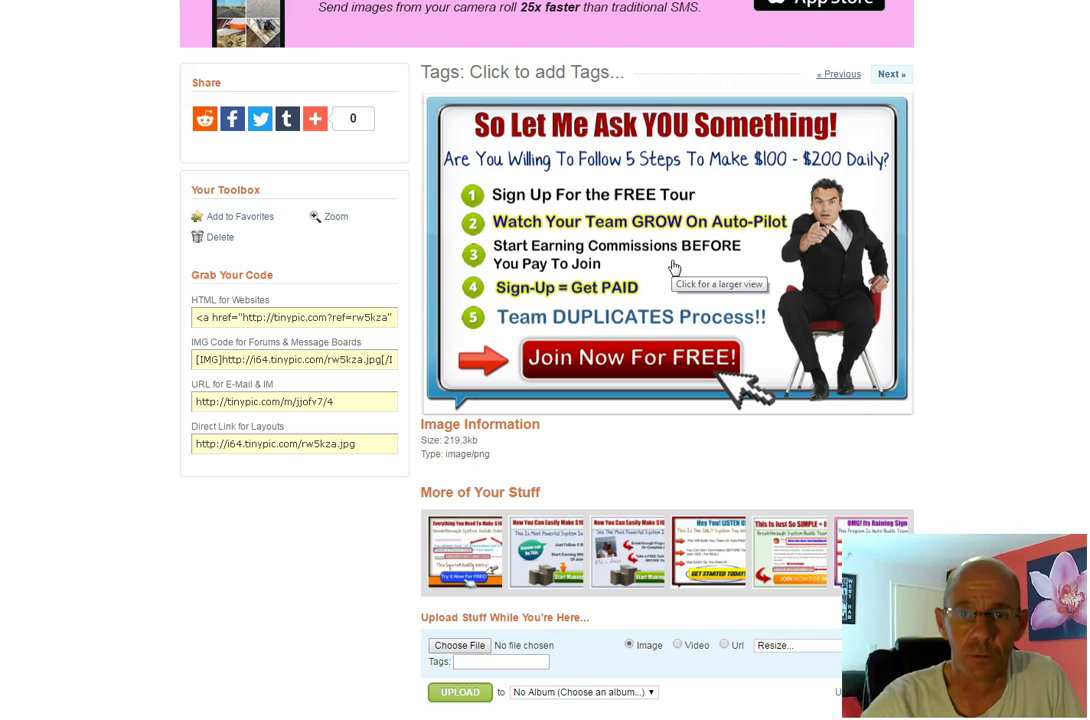
# - Check that the href now shows the user's website domain, then minimize Notepad again
pyautogui.hotkey('alt', 'Tab')
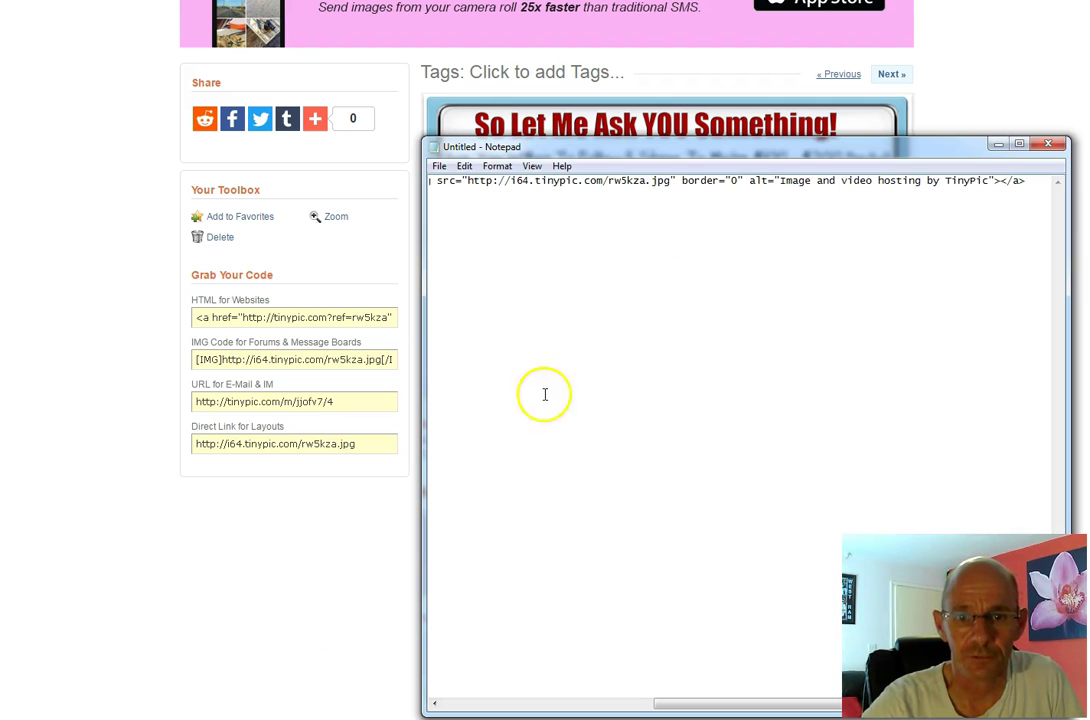
pyautogui.moveTo(696, 703); pyautogui.dragTo(456, 709)
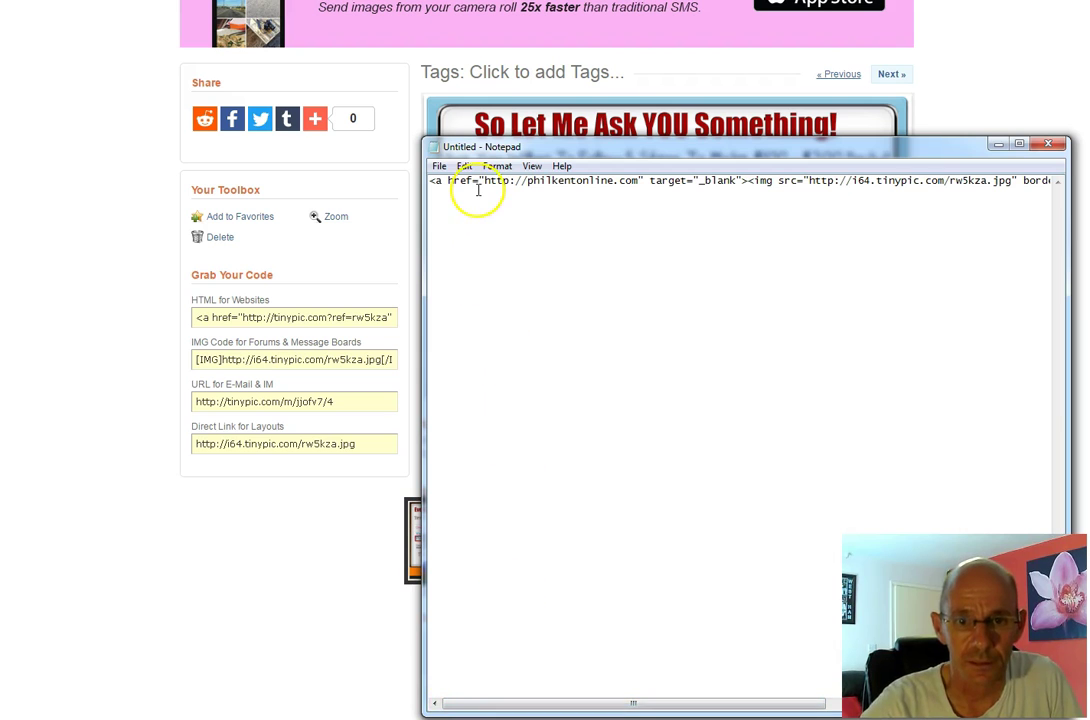
pyautogui.moveTo(485, 181); pyautogui.dragTo(640, 181)
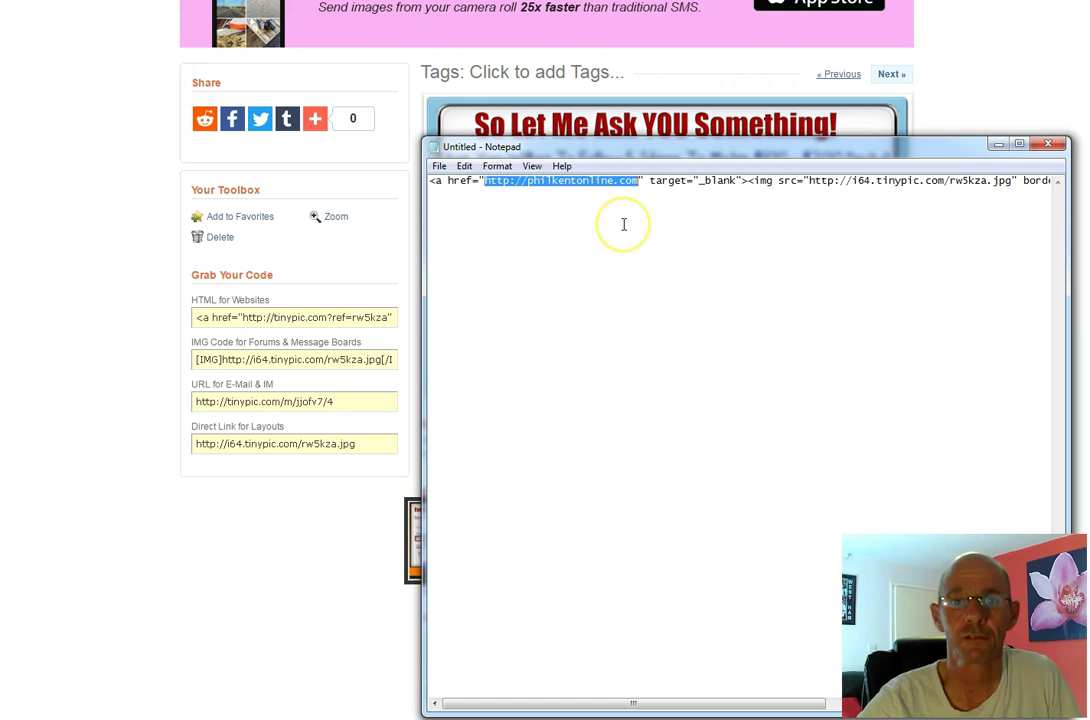
pyautogui.click(623, 224)
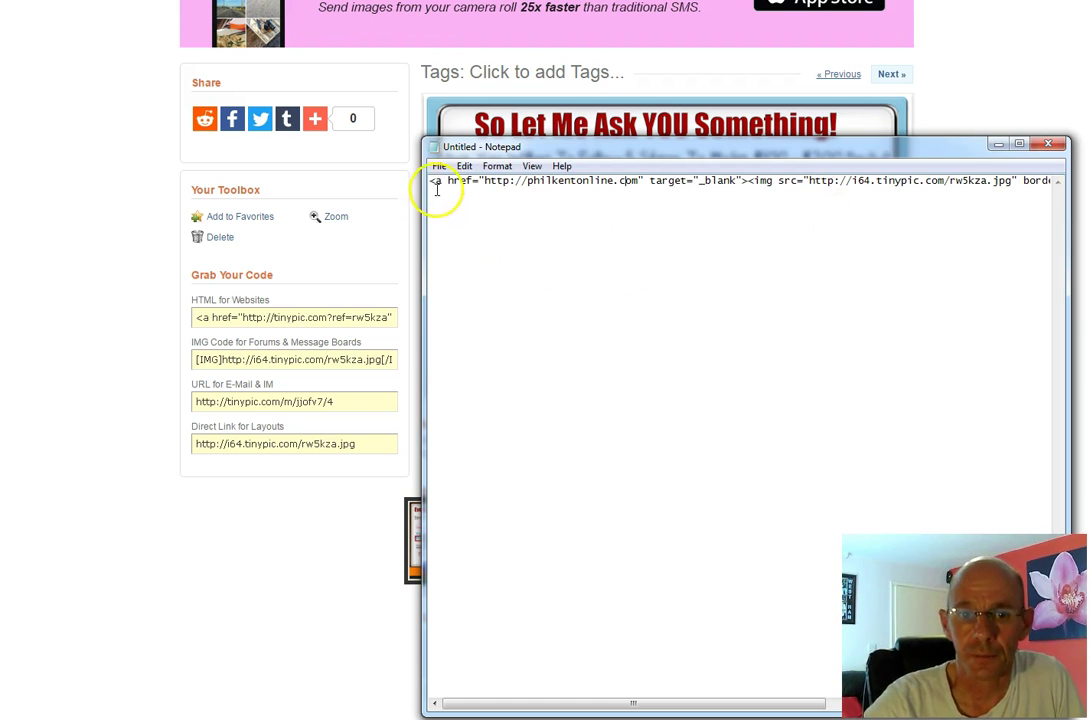
pyautogui.click(996, 144)
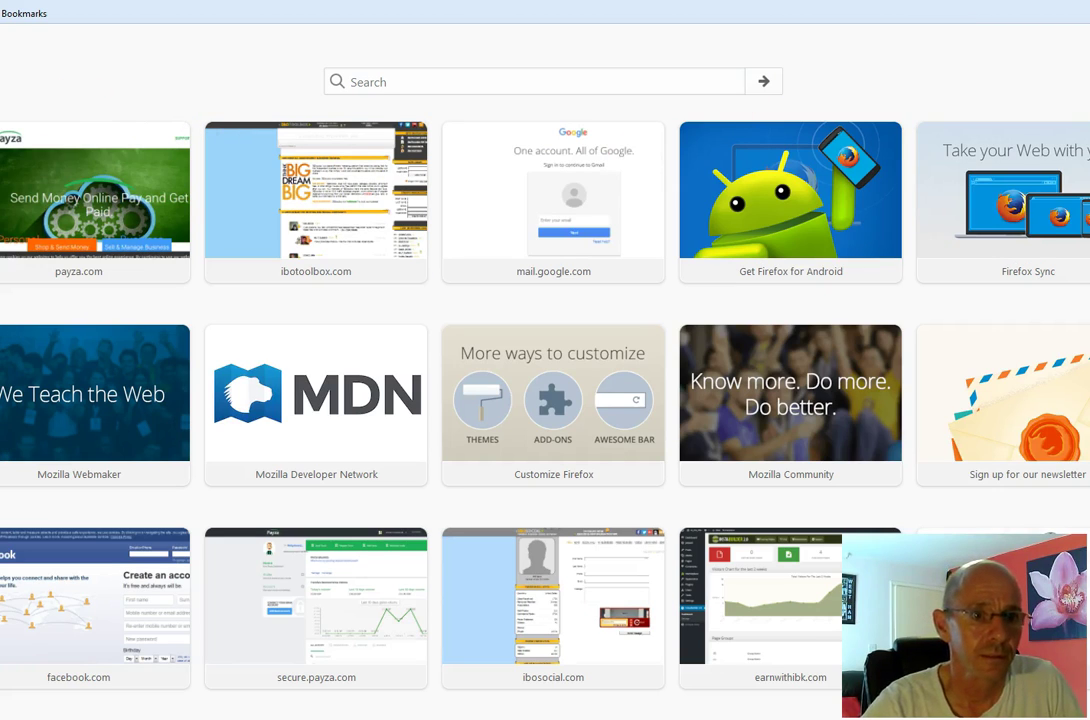
# - Open the Backpage services > biz opps post-ad form via the US Pack 1 bookmarks
pyautogui.click(10, 17)
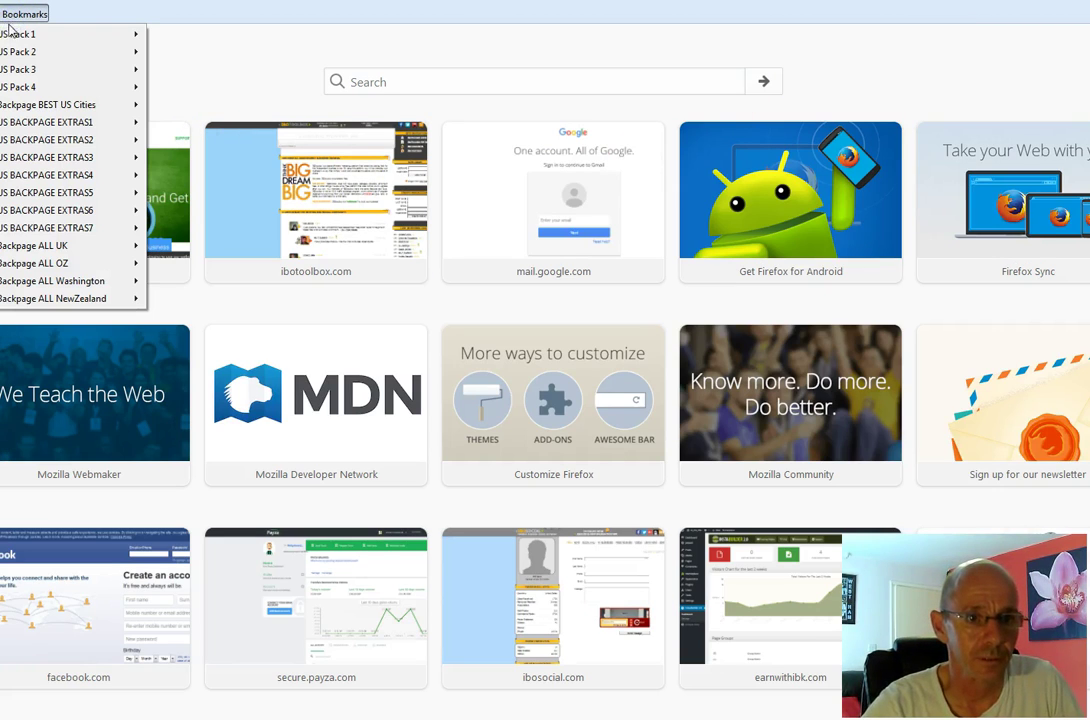
pyautogui.moveTo(12, 34)
pyautogui.click(195, 33)
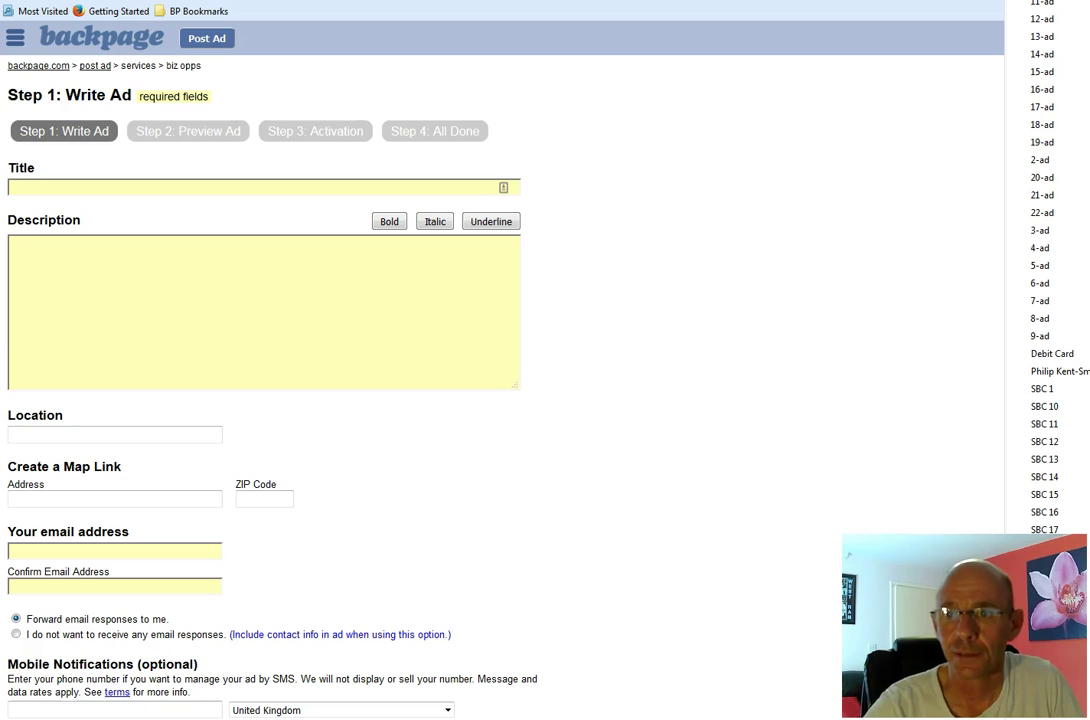
# - Auto-fill the ad form and delete the four statcounter lines from the Description
pyautogui.press('Return')
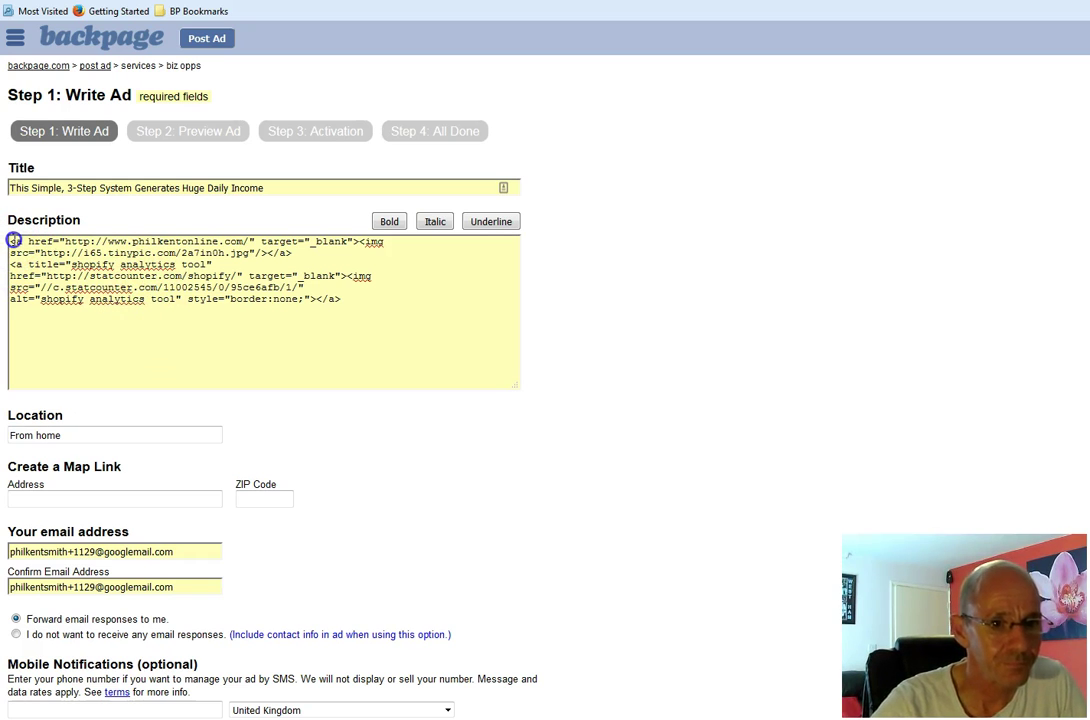
pyautogui.moveTo(30, 240); pyautogui.dragTo(95, 250)
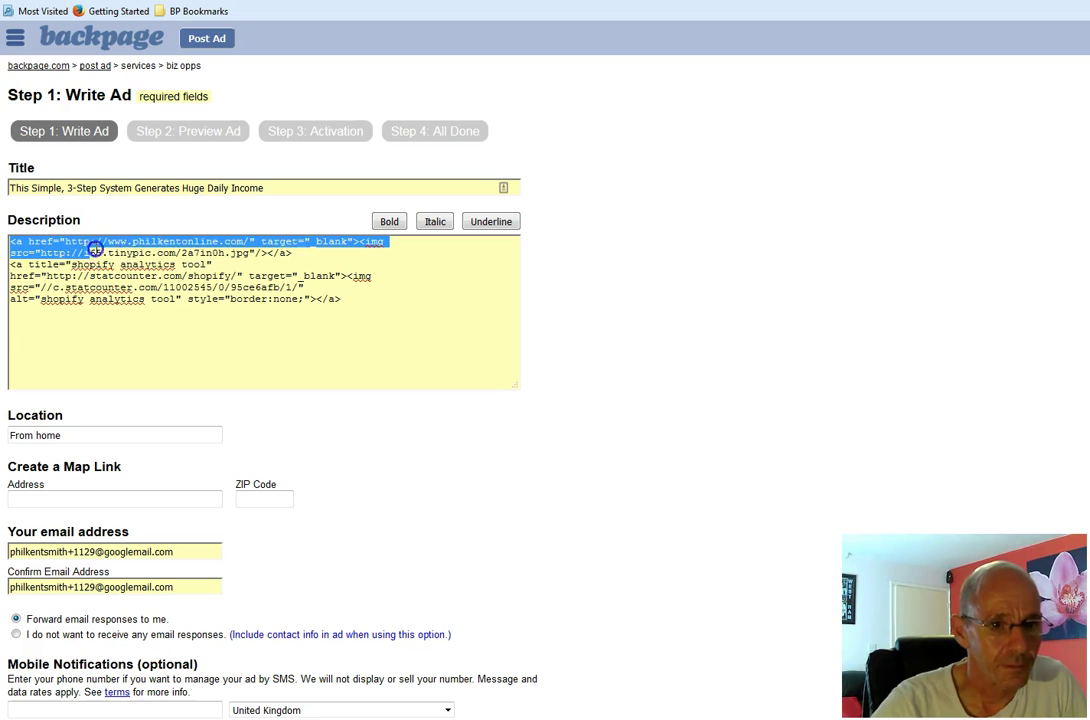
pyautogui.moveTo(192, 252); pyautogui.dragTo(286, 252)
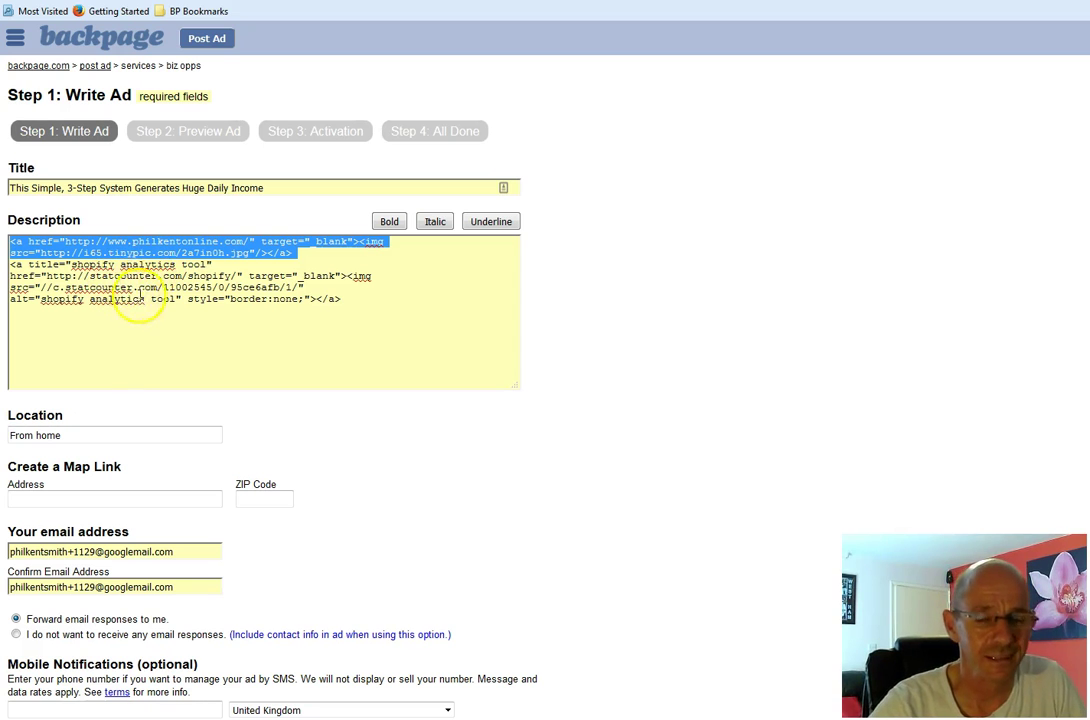
pyautogui.click(316, 328)
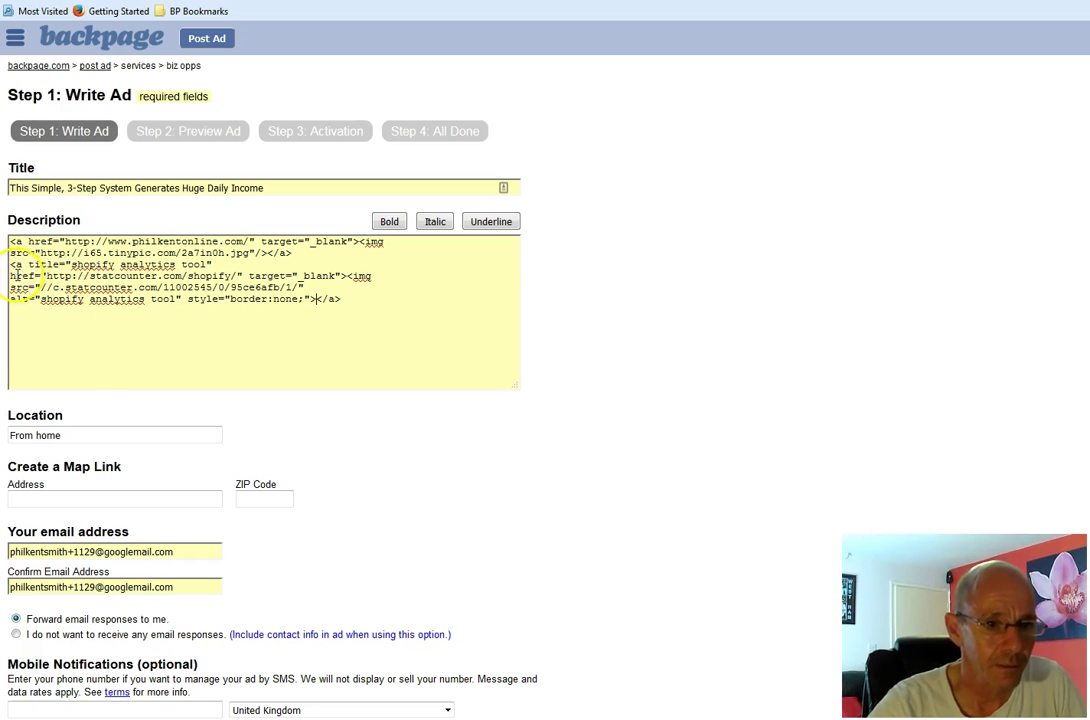
pyautogui.moveTo(10, 265); pyautogui.dragTo(381, 313)
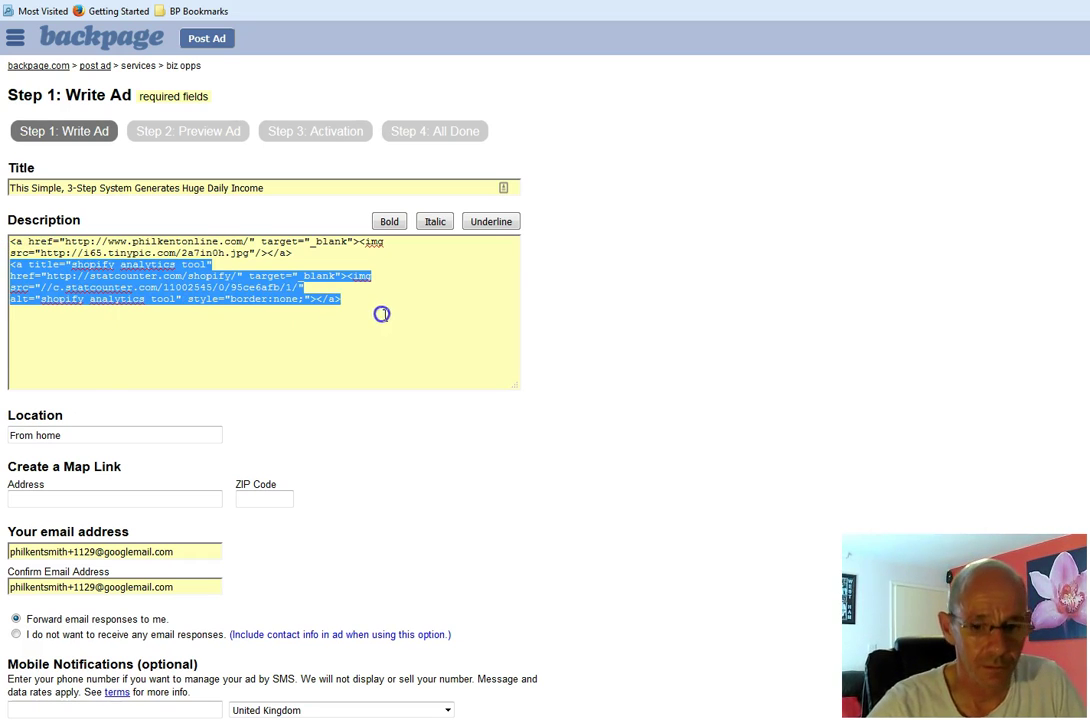
pyautogui.press('Delete')
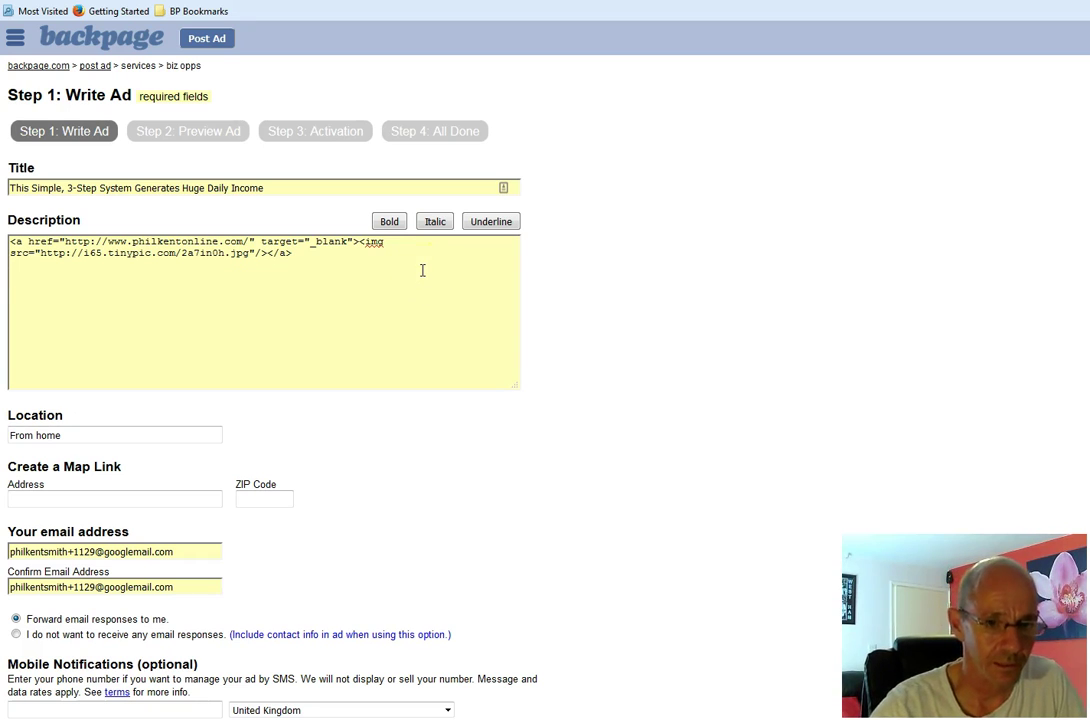